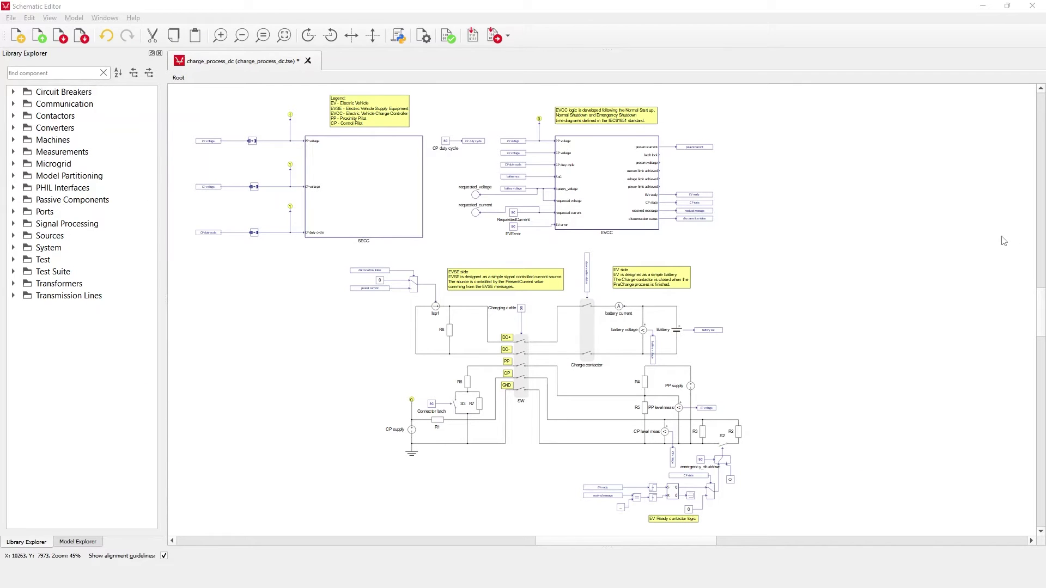
{"action": "left_click", "coordinate": [397, 174]}
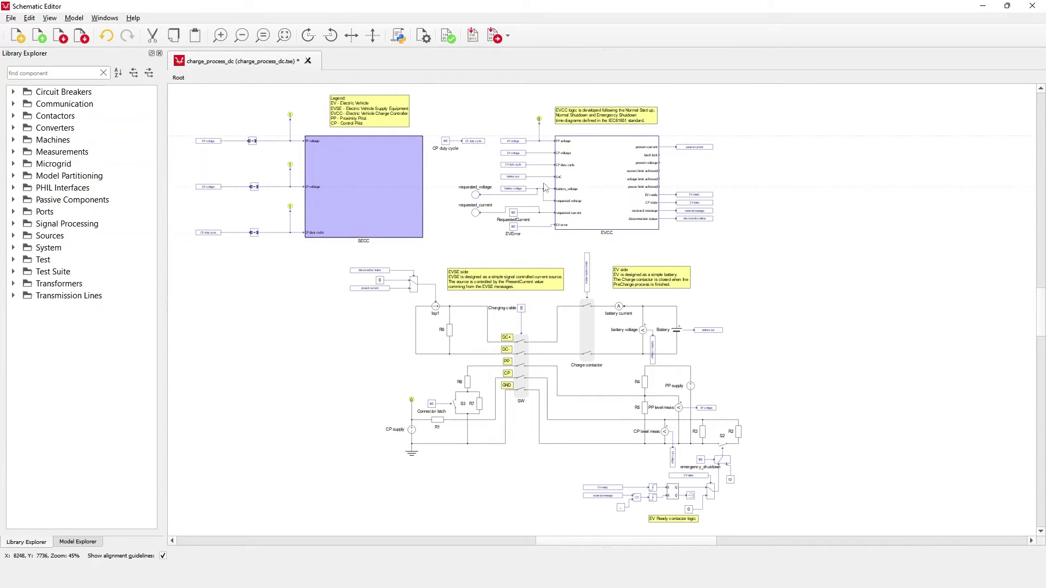
{"action": "left_click", "coordinate": [606, 193]}
{"action": "key", "text": "Escape"}
{"action": "double_click", "coordinate": [385, 195]}
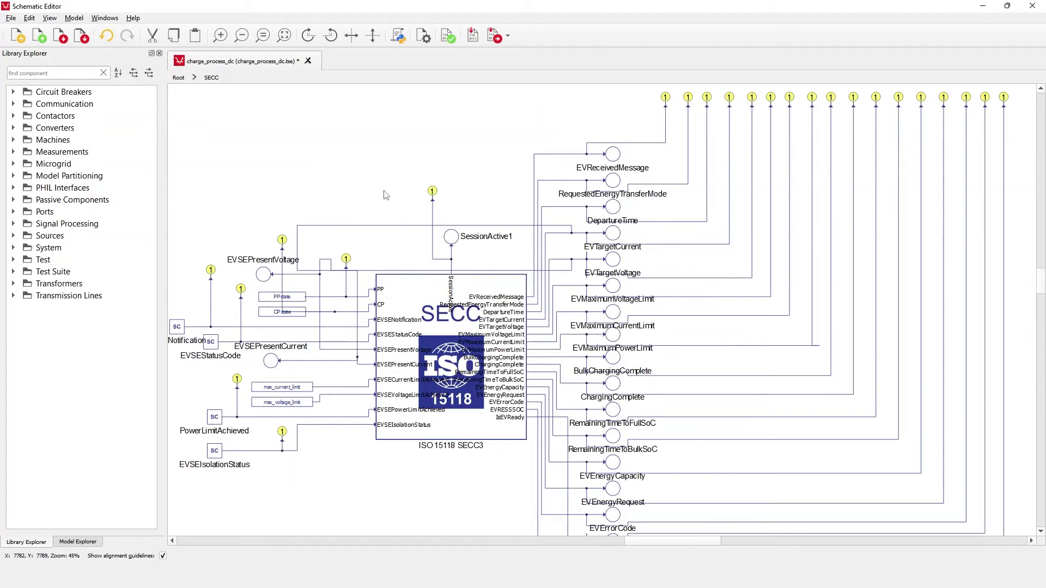
{"action": "left_click", "coordinate": [178, 77]}
{"action": "double_click", "coordinate": [596, 201]}
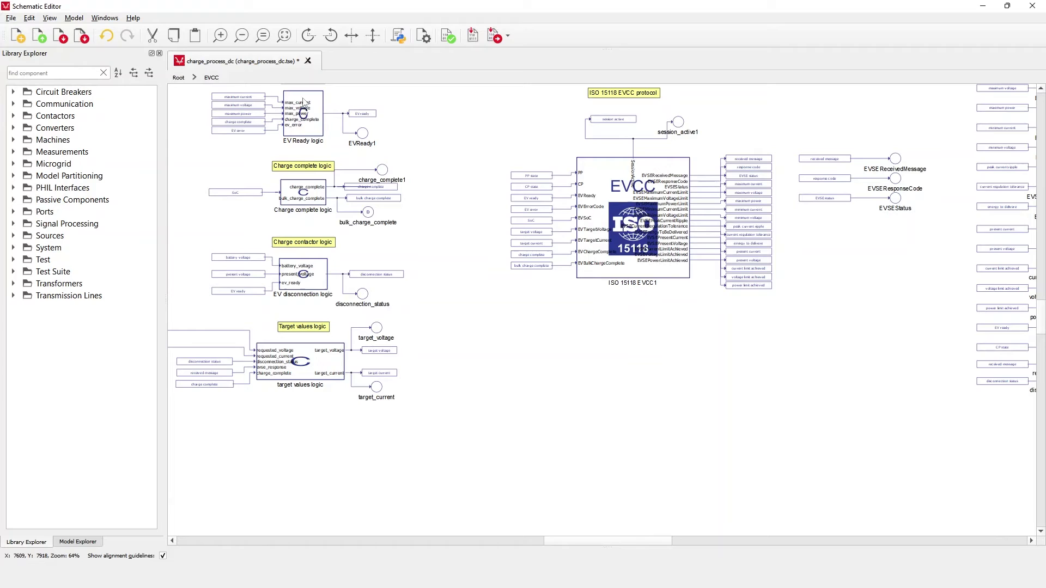
{"action": "left_click", "coordinate": [179, 78]}
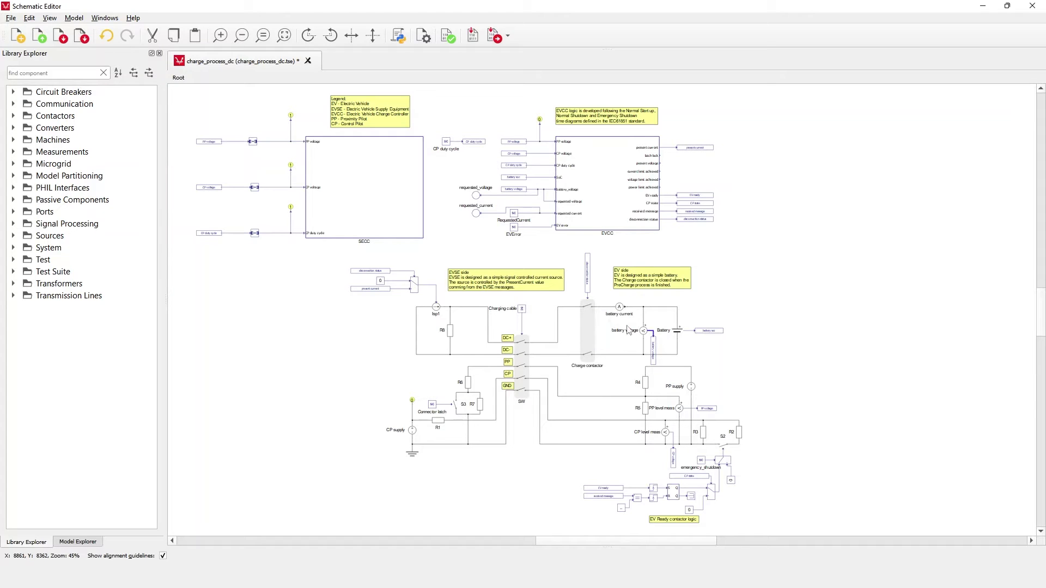
Open the ISO 15118 SECC3 block settings inside the SECC subsystem and keep Ethernet as the medium type.
{"action": "double_click", "coordinate": [361, 194]}
{"action": "double_click", "coordinate": [441, 333]}
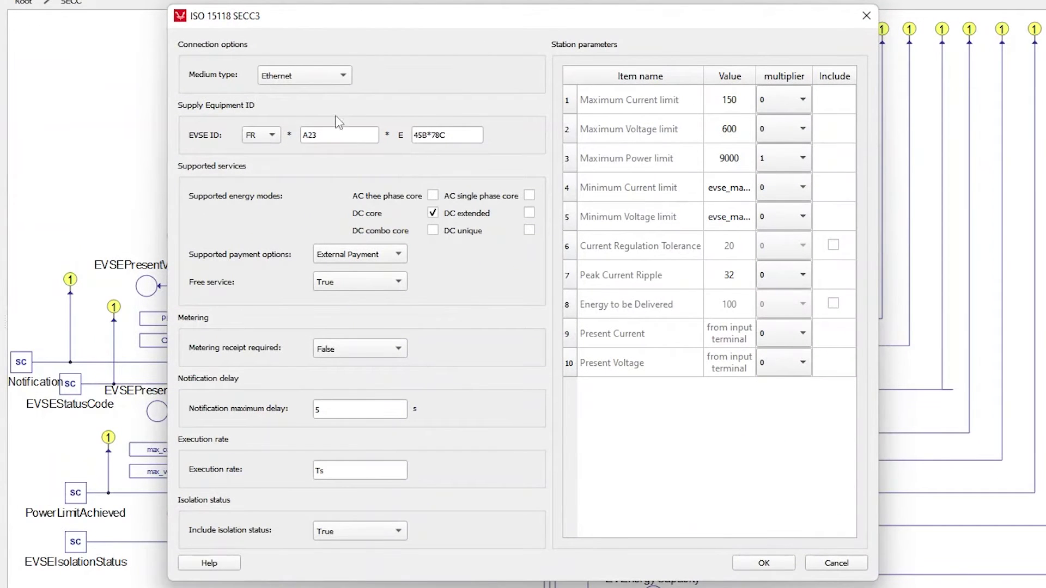
{"action": "left_click", "coordinate": [316, 79]}
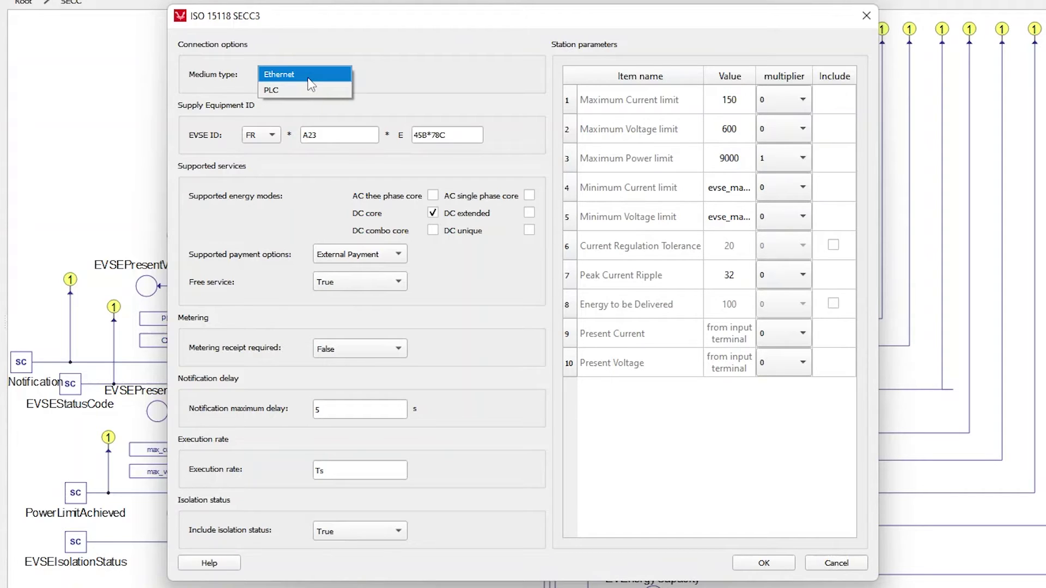
{"action": "left_click", "coordinate": [311, 85]}
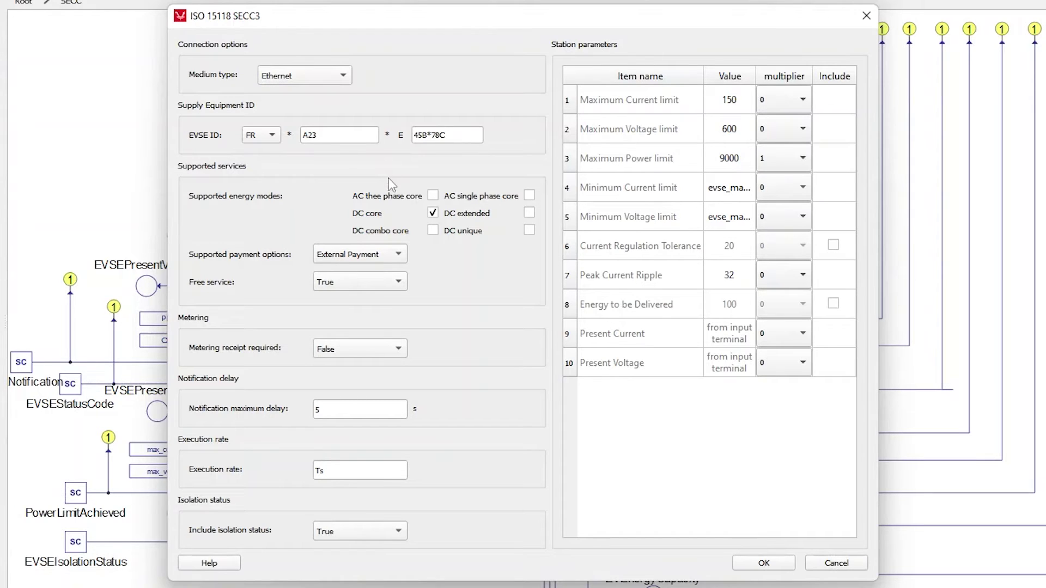
Enable the AC three phase core, DC unique and DC combo core energy modes, then close the dialog.
{"action": "left_click", "coordinate": [433, 195]}
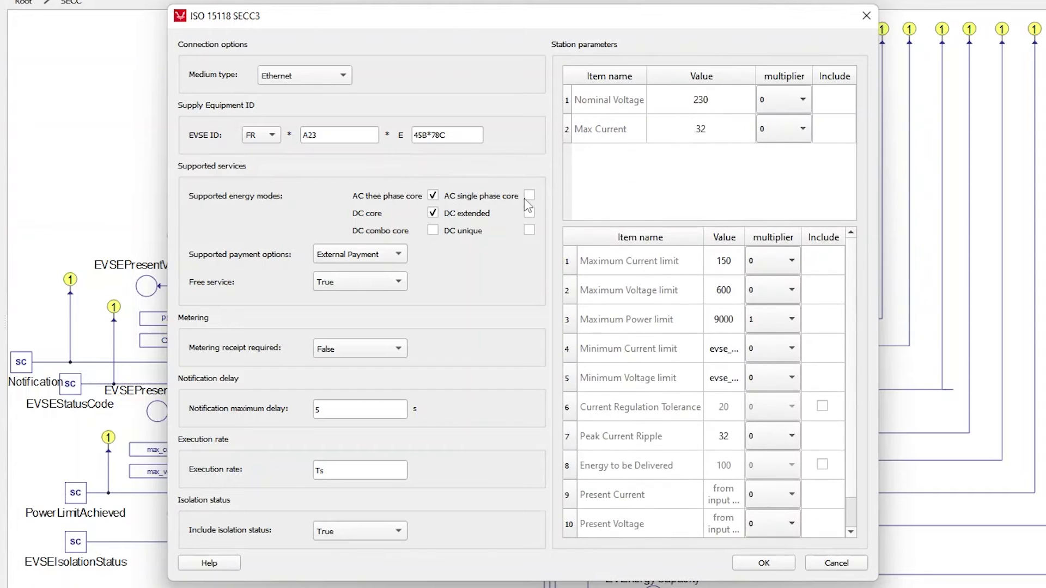
{"action": "left_click", "coordinate": [529, 229]}
{"action": "left_click", "coordinate": [433, 230]}
{"action": "left_click", "coordinate": [823, 567]}
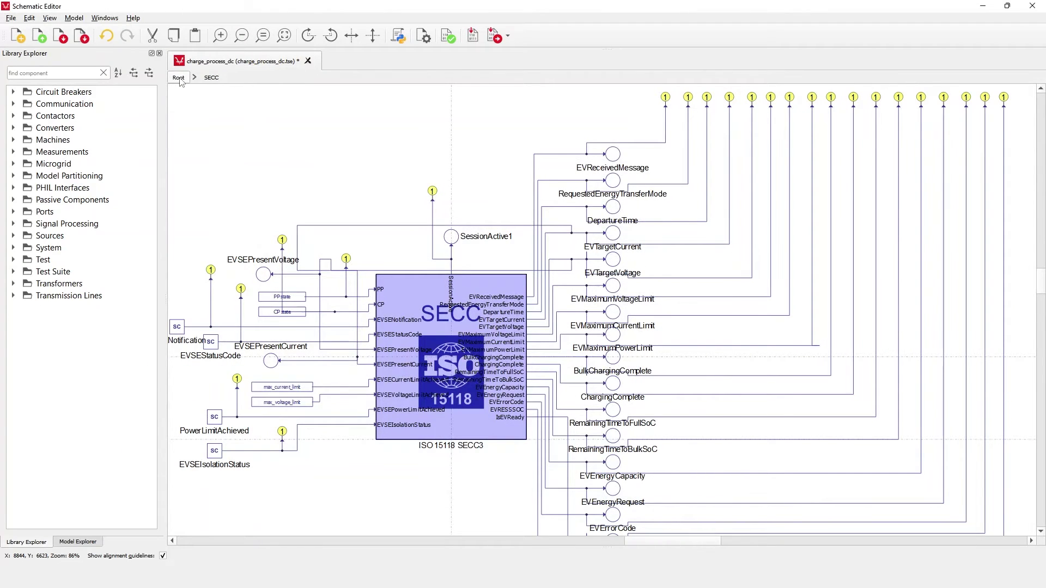
From Root, open the EVCC1 block settings, try PLC, and return the medium type to Ethernet.
{"action": "left_click", "coordinate": [23, 1]}
{"action": "double_click", "coordinate": [582, 189]}
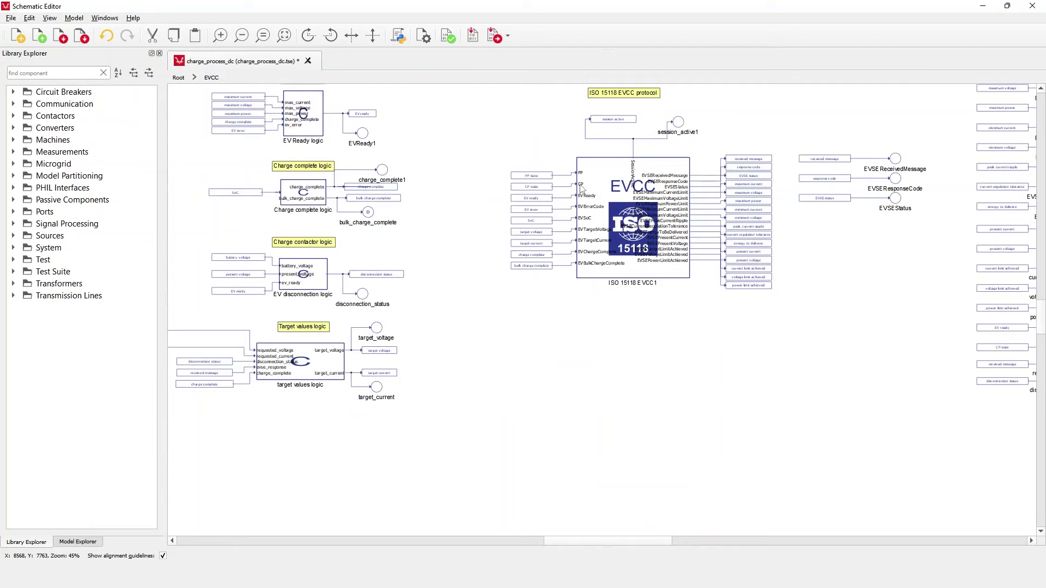
{"action": "double_click", "coordinate": [644, 218]}
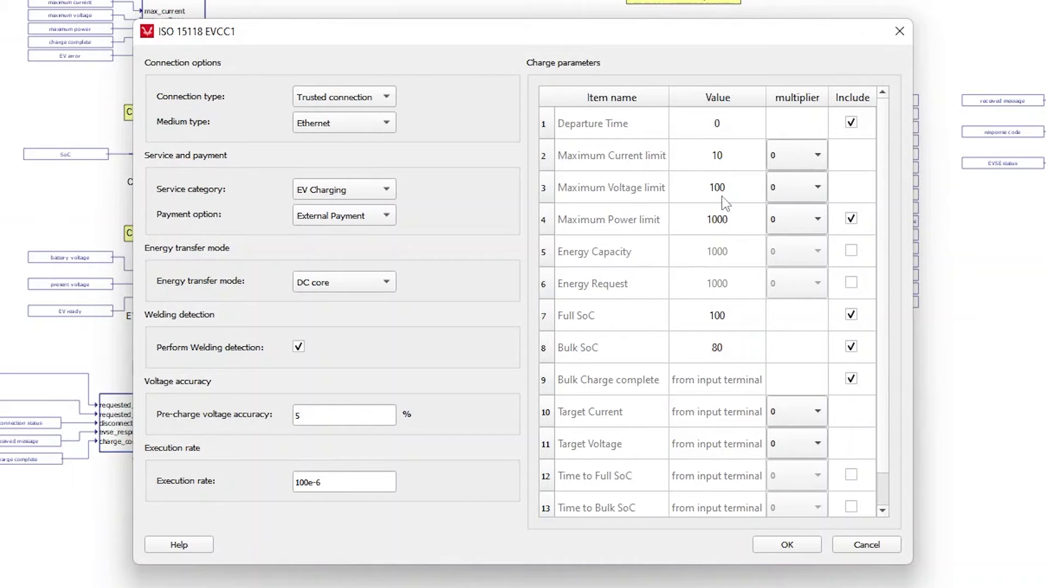
{"action": "left_click", "coordinate": [321, 123]}
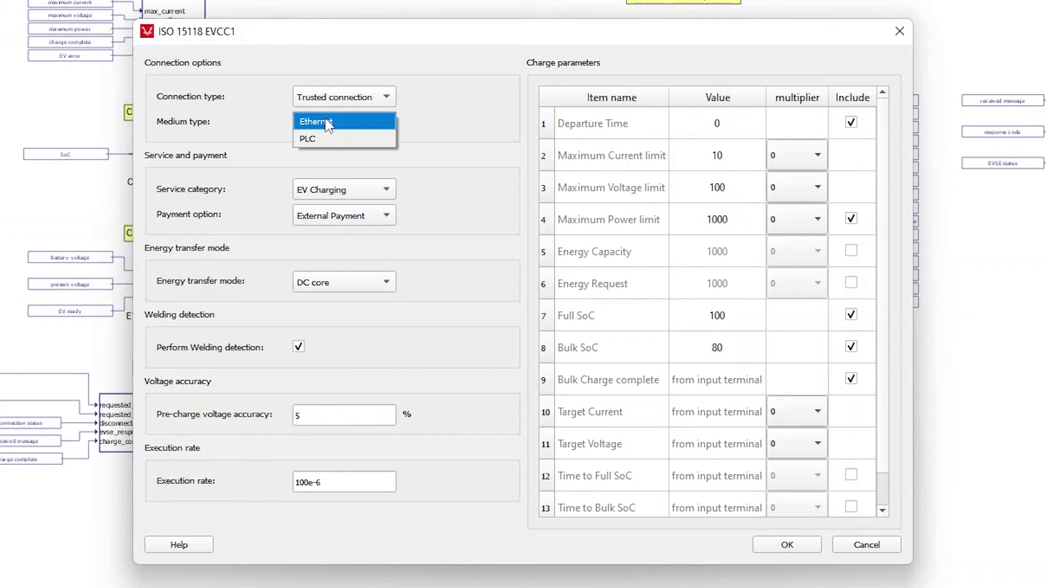
{"action": "left_click", "coordinate": [328, 137]}
{"action": "left_click", "coordinate": [328, 131]}
{"action": "left_click", "coordinate": [327, 104]}
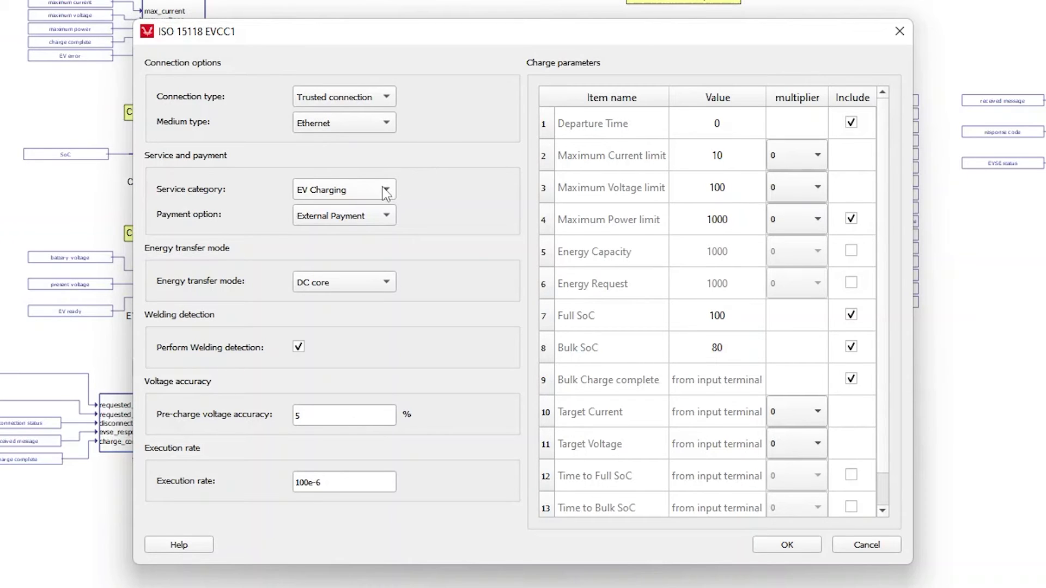
Try AC three phase core transfer mode, then set the energy transfer mode back to DC core.
{"action": "left_click", "coordinate": [366, 278]}
{"action": "left_click", "coordinate": [360, 245]}
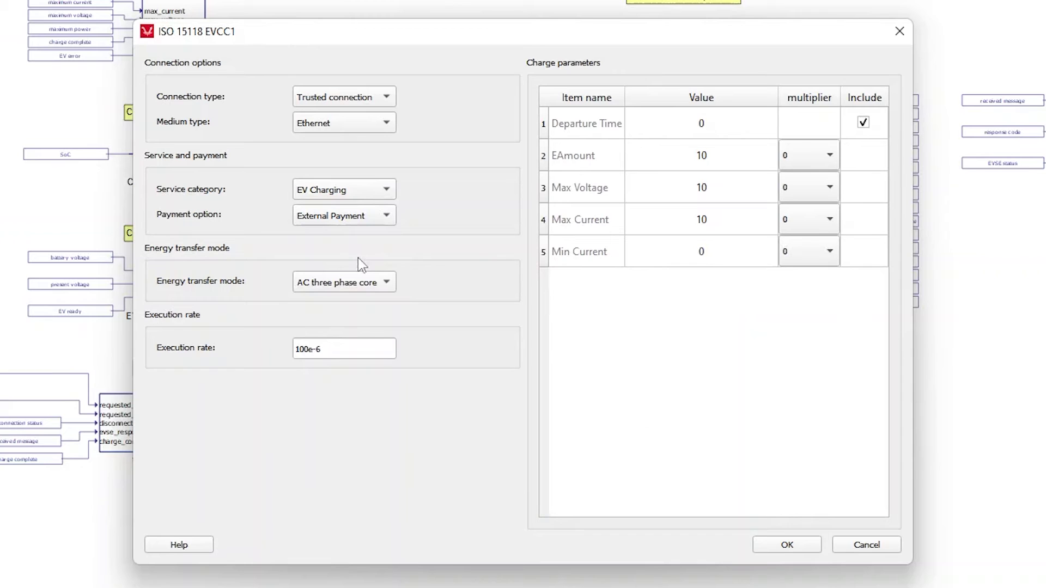
{"action": "left_click", "coordinate": [358, 280]}
{"action": "left_click", "coordinate": [343, 319]}
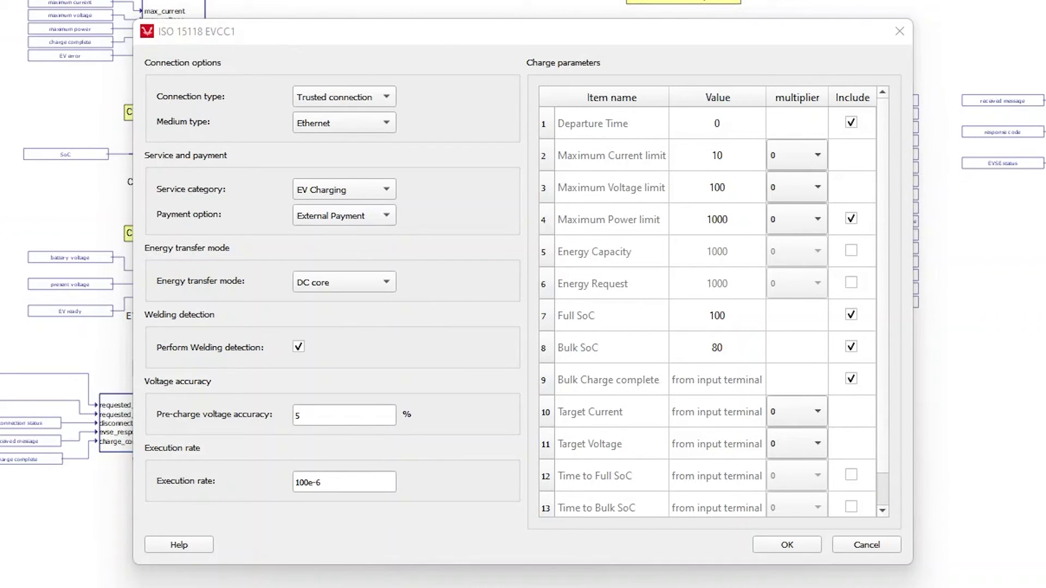
Cancel the EVCC1 settings, compile and load the model into HIL SCADA, and view the EVSE and EV panels.
{"action": "left_click", "coordinate": [859, 545]}
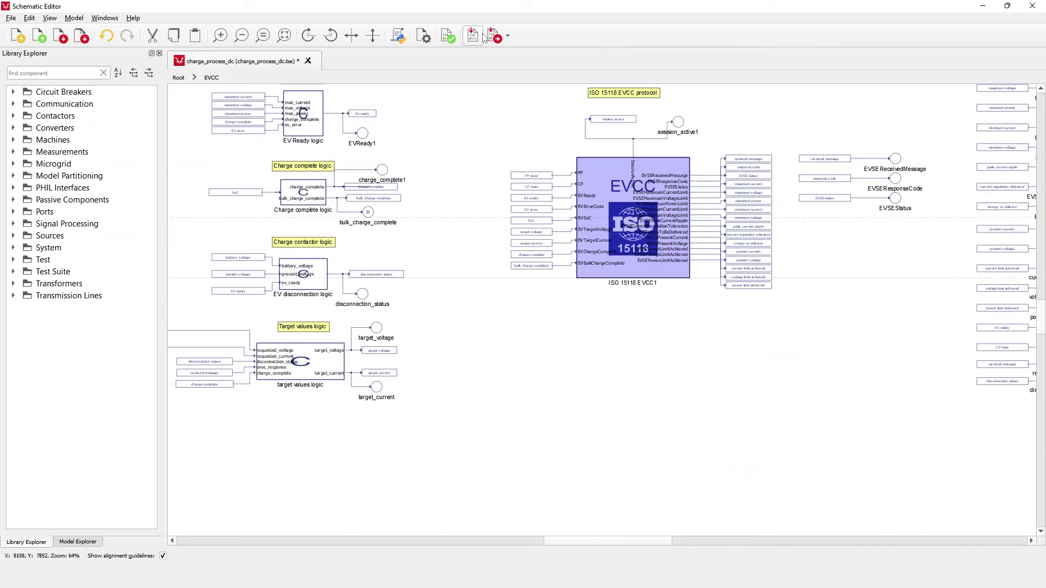
{"action": "left_click", "coordinate": [493, 36]}
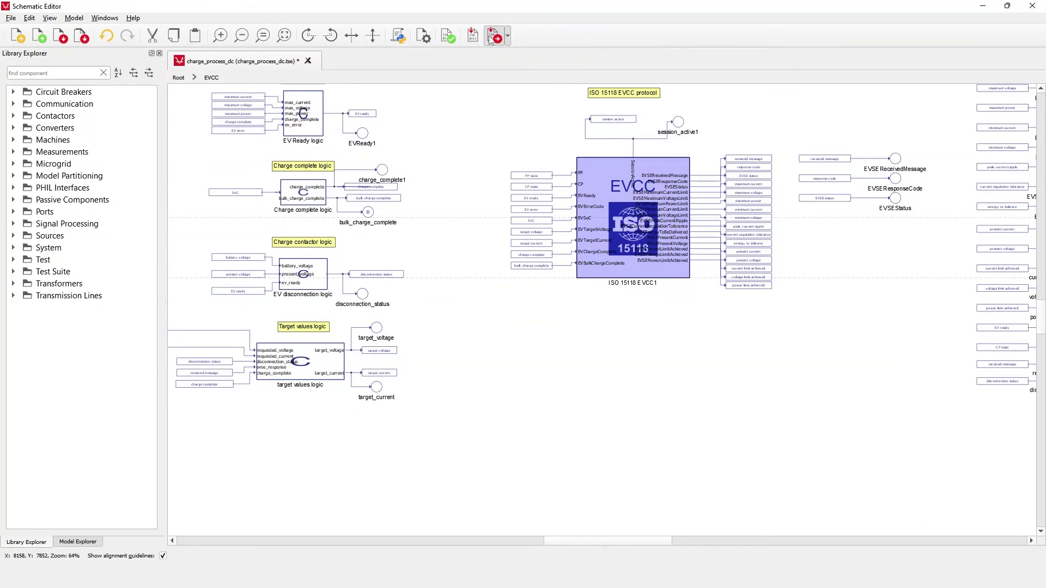
{"action": "left_click", "coordinate": [180, 37]}
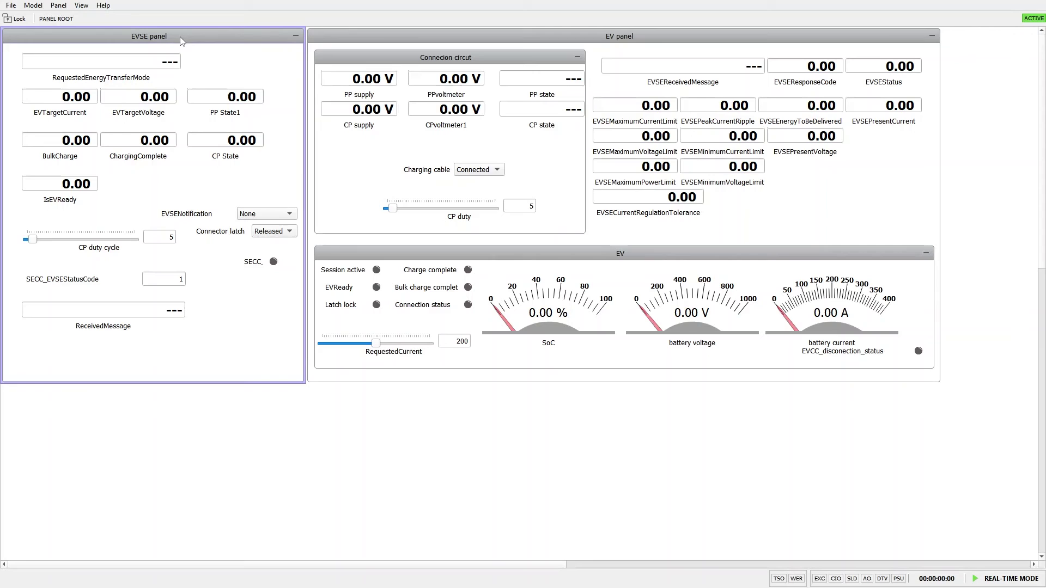
{"action": "left_click", "coordinate": [778, 37]}
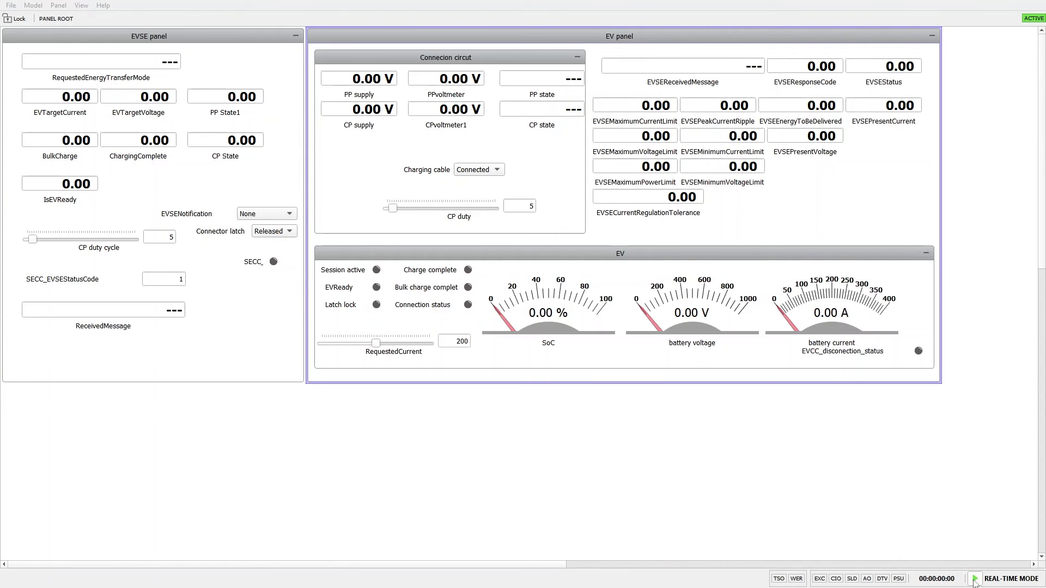
Start the real-time simulation with the charging cable kept Connected.
{"action": "left_click", "coordinate": [974, 580]}
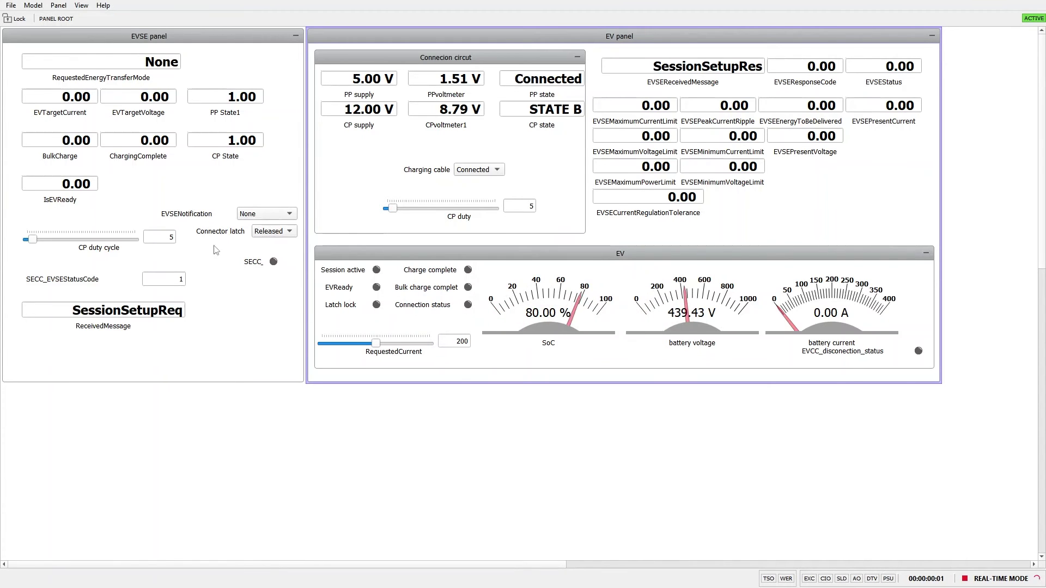
{"action": "left_click", "coordinate": [477, 170]}
{"action": "left_click", "coordinate": [477, 170]}
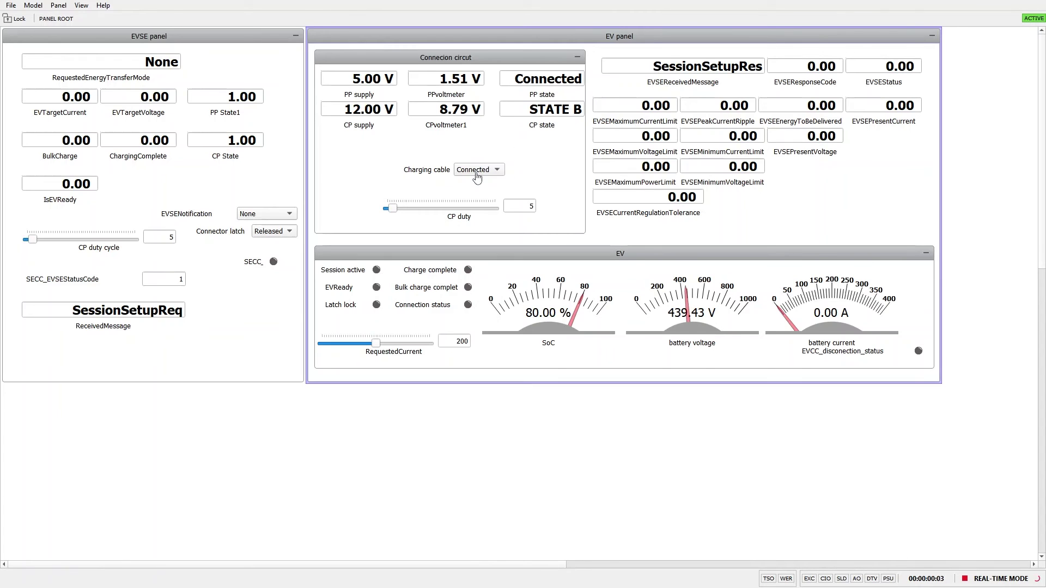